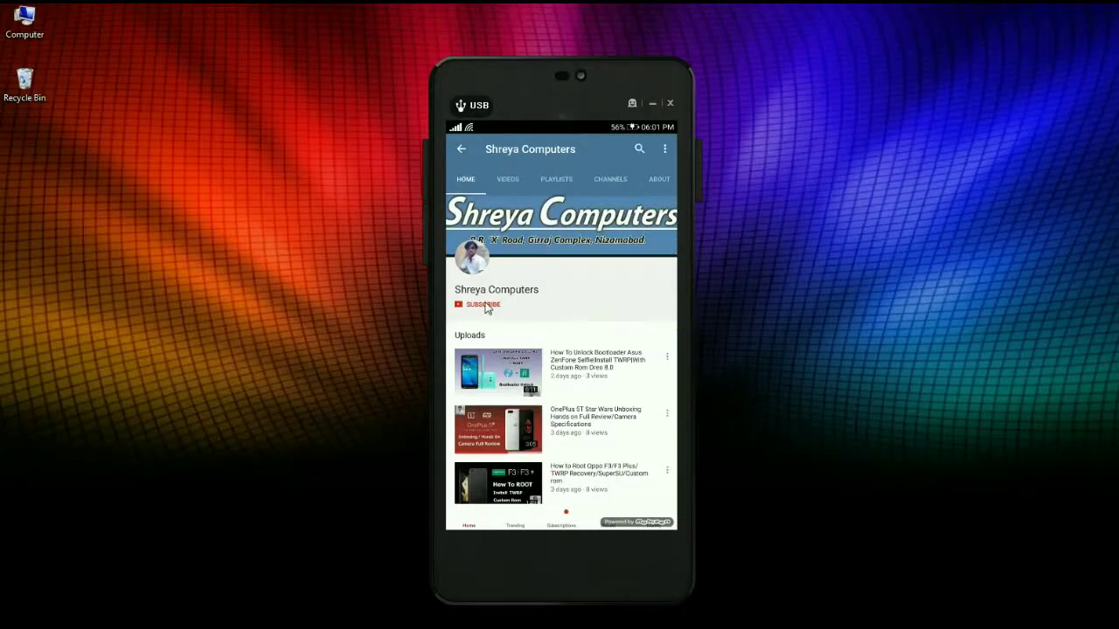
Step: Subscribe to Shreya Computers on YouTube and set its bell to all notifications
click(487, 307)
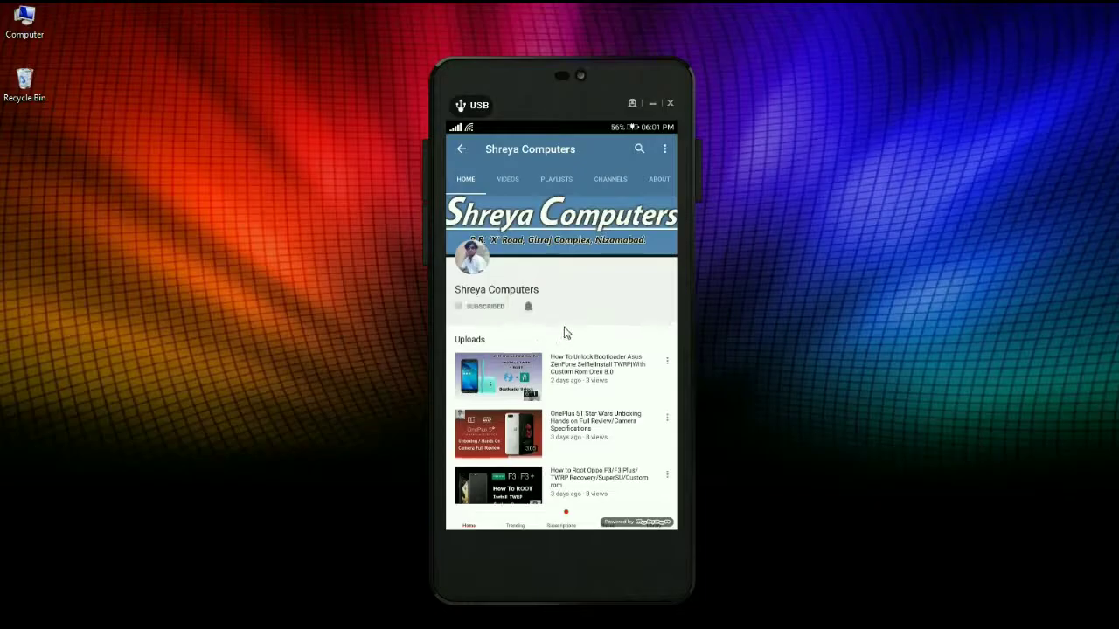
click(528, 307)
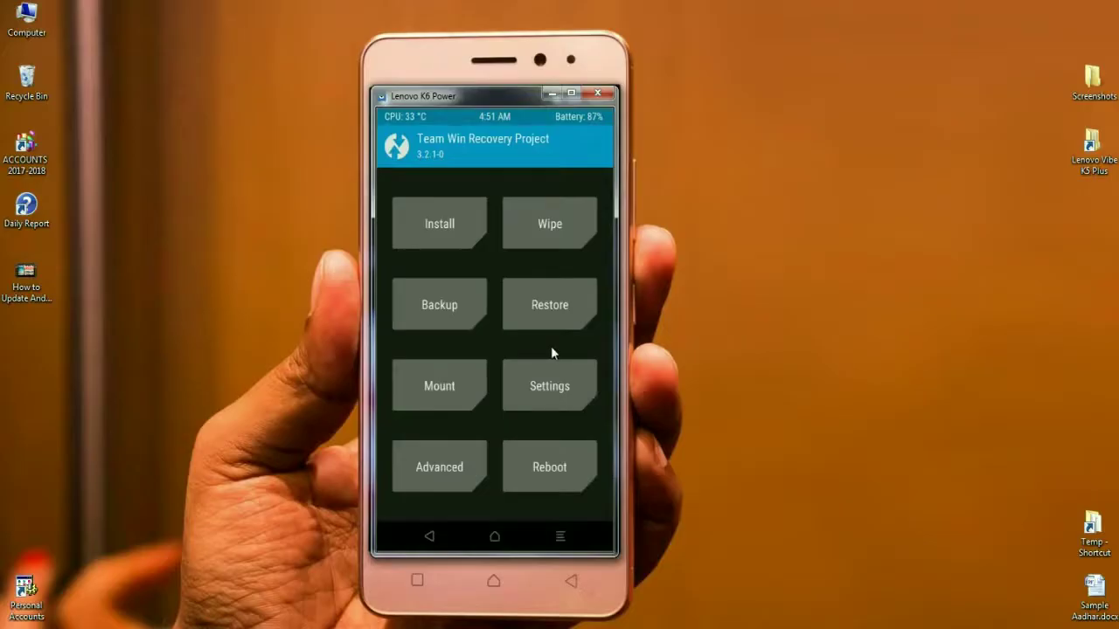
Step: Run a TWRP backup of Boot, Recovery, System, Data and Modem to the micro SD card
click(440, 314)
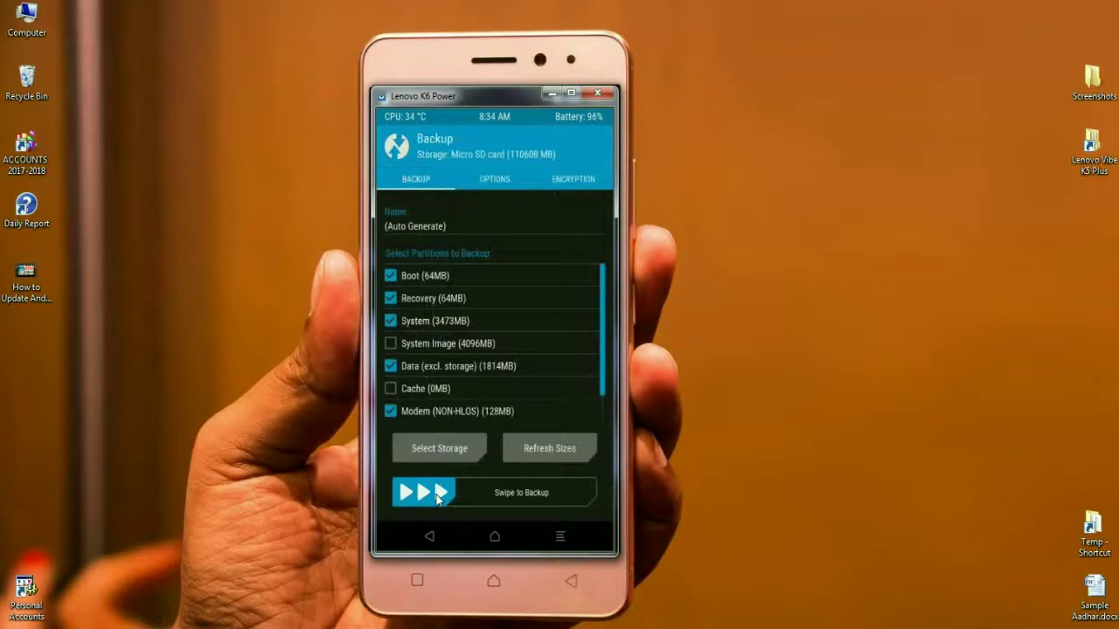
drag(437, 497, 583, 493)
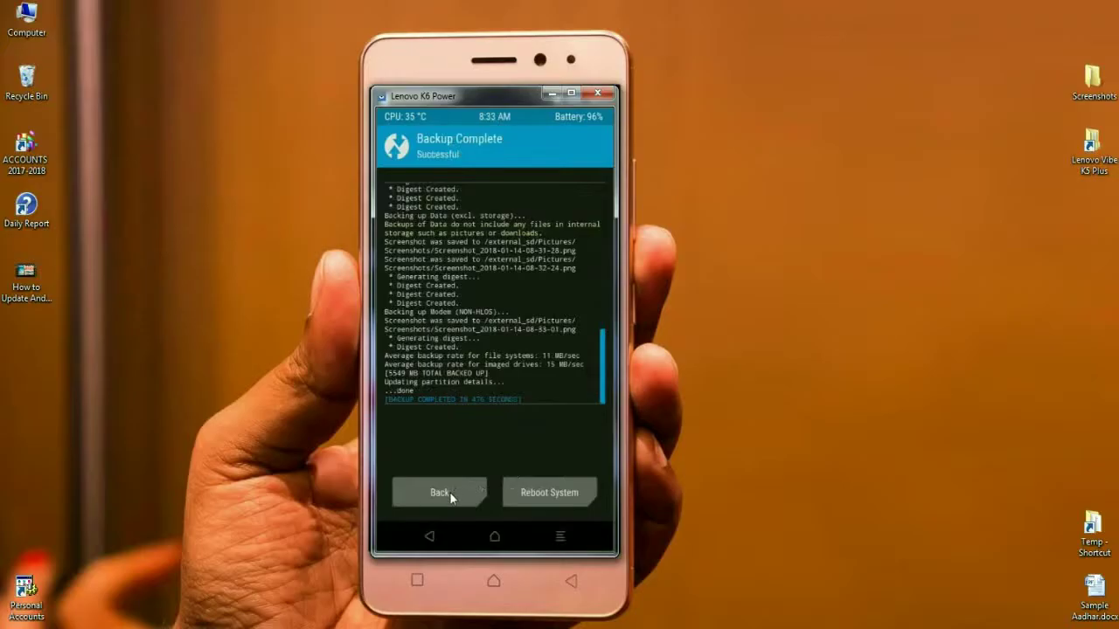
Step: Advanced-wipe Dalvik/ART Cache, System, Data and Cache in TWRP
click(439, 493)
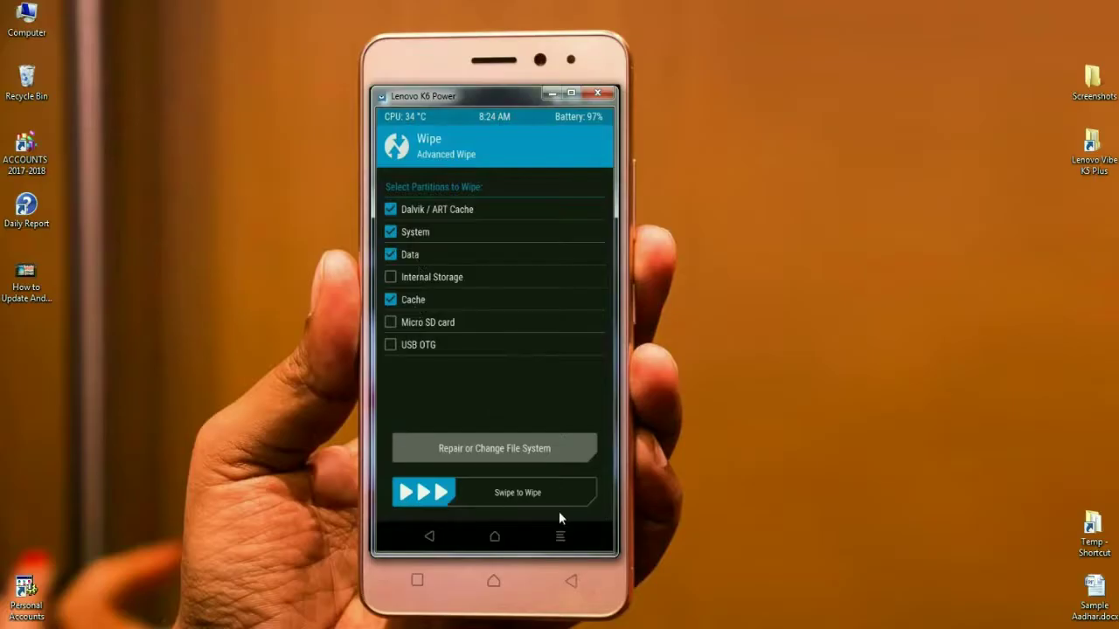
drag(423, 492, 564, 496)
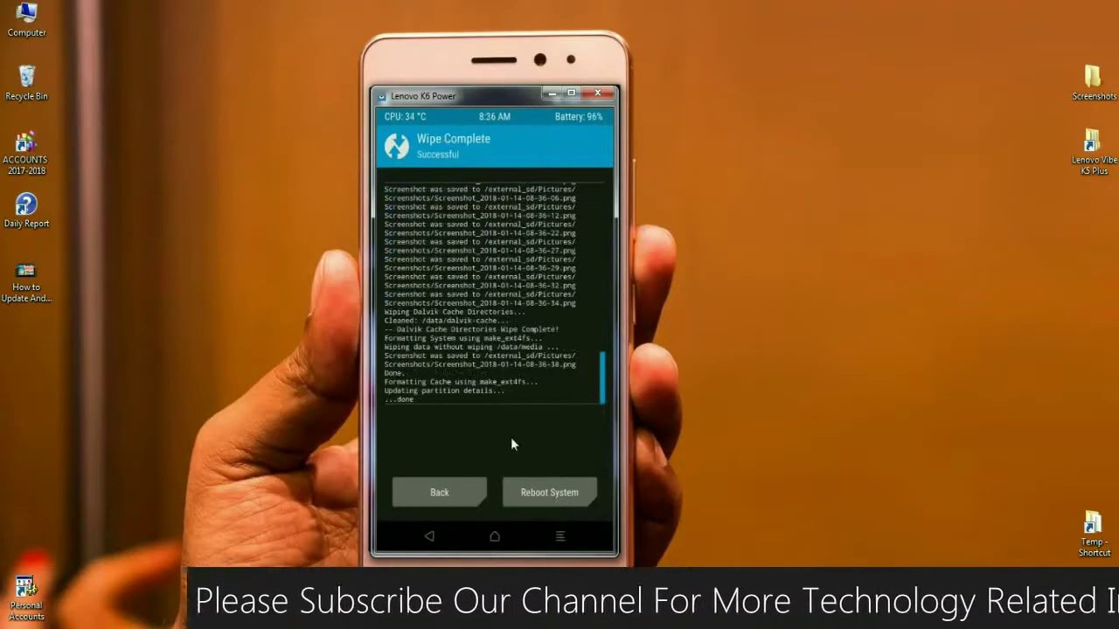
Step: Install the lineage-15.0 ROM zip from the SD card
click(440, 493)
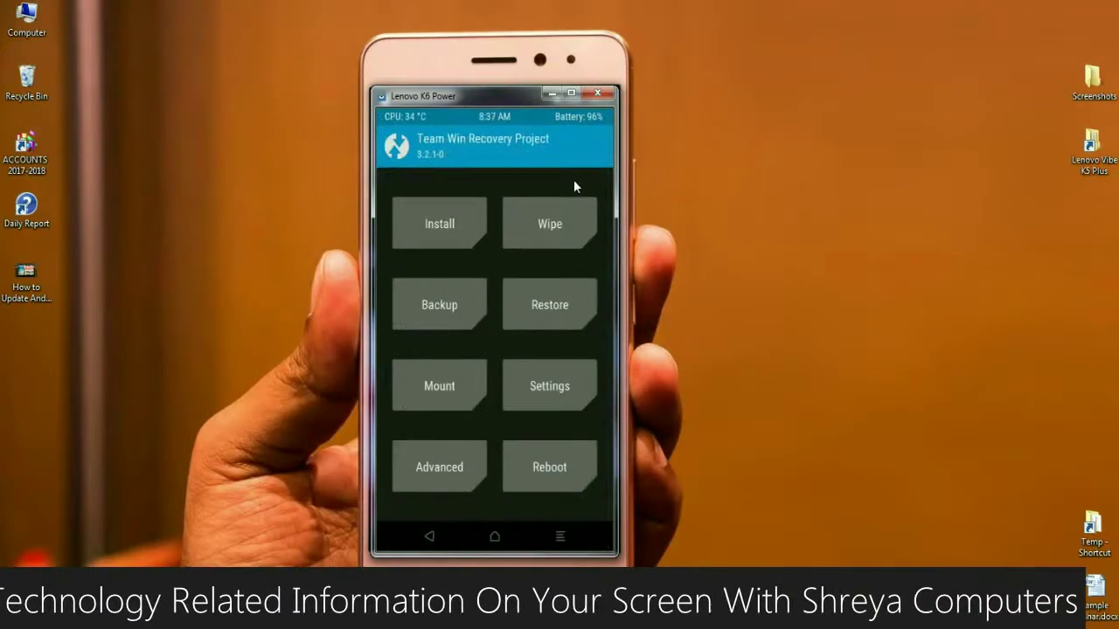
click(416, 227)
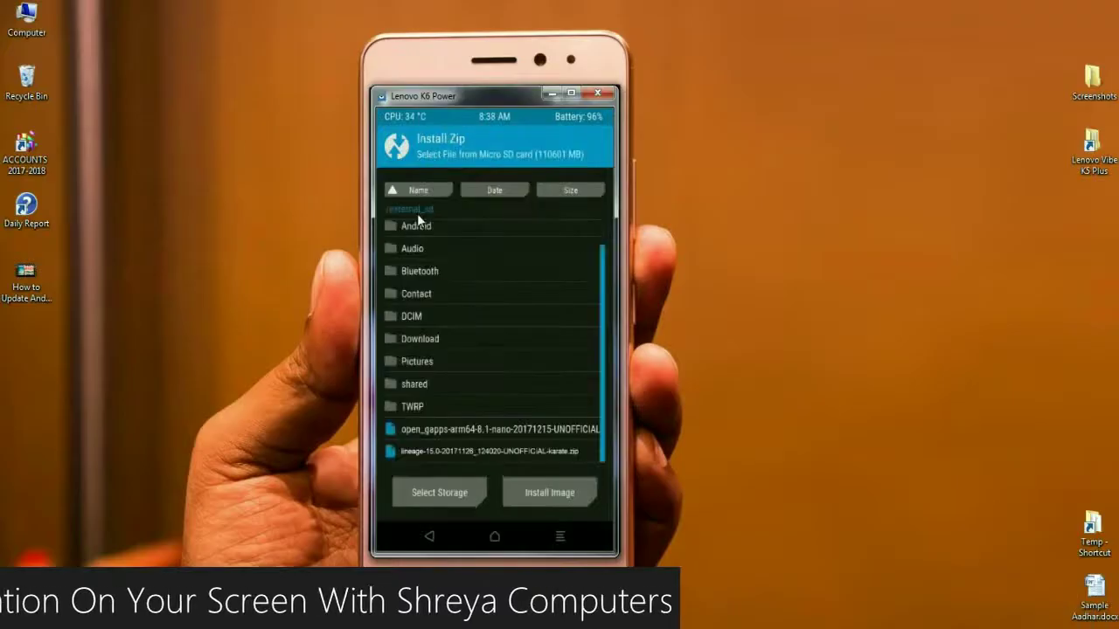
click(461, 452)
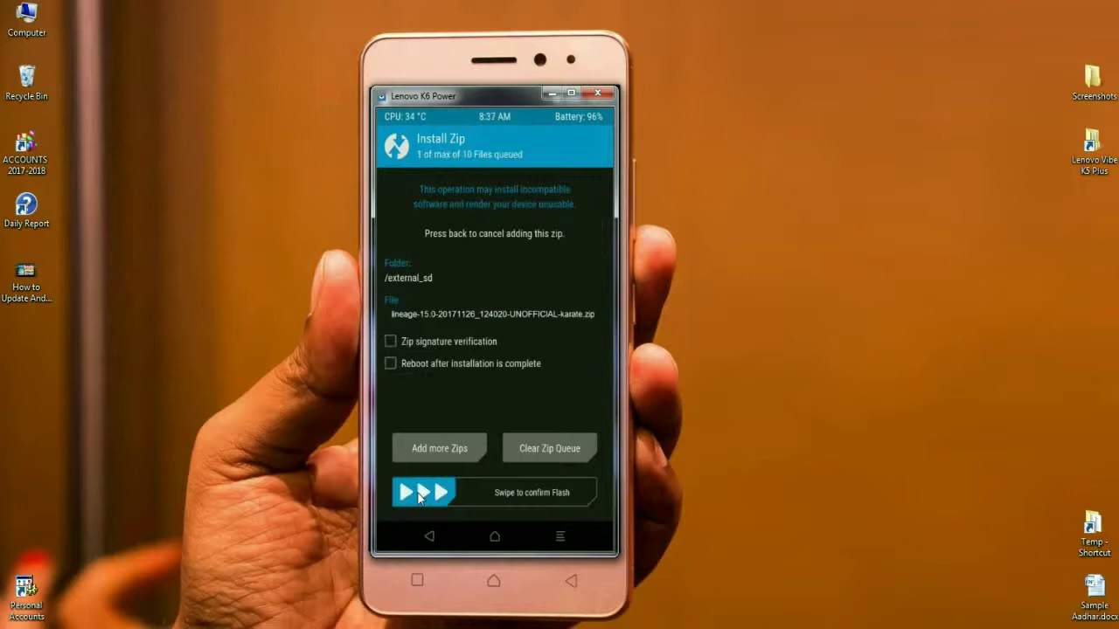
drag(427, 487, 565, 498)
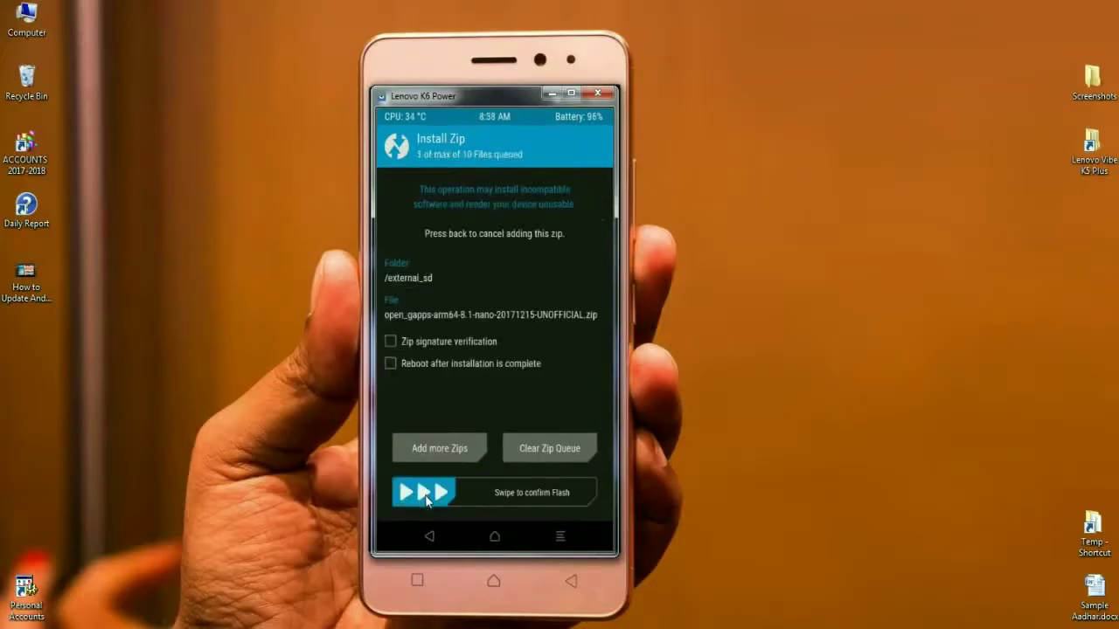
Step: Confirm flashing the open_gapps-arm64-8.1-nano zip over the LineageOS ROM
drag(426, 496, 579, 501)
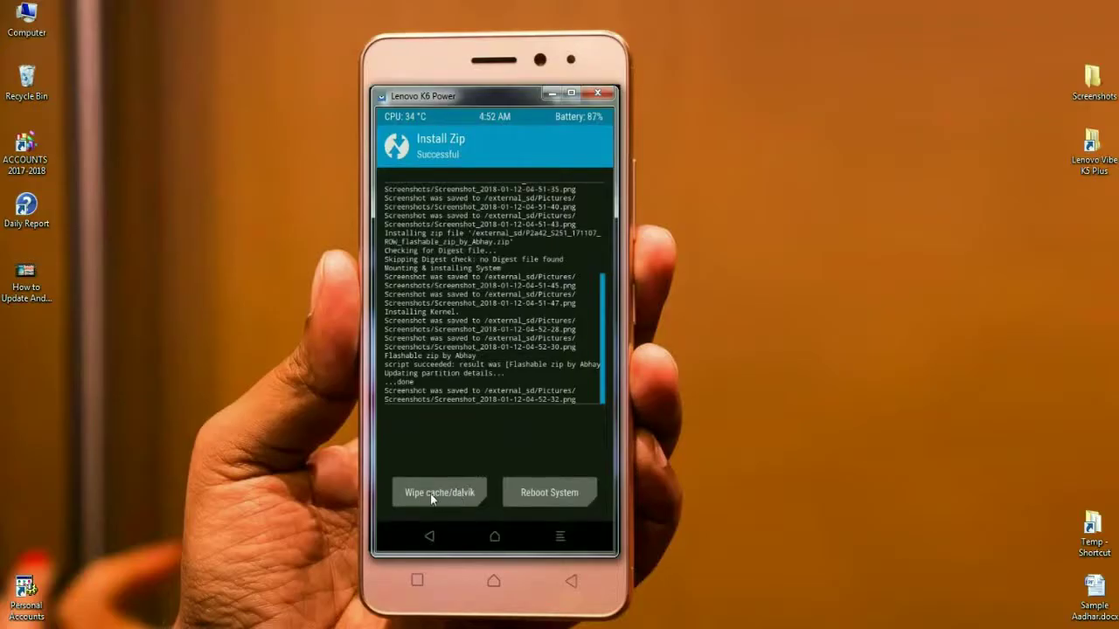
Step: Wipe Cache and Dalvik from the Install Zip result screen
click(431, 494)
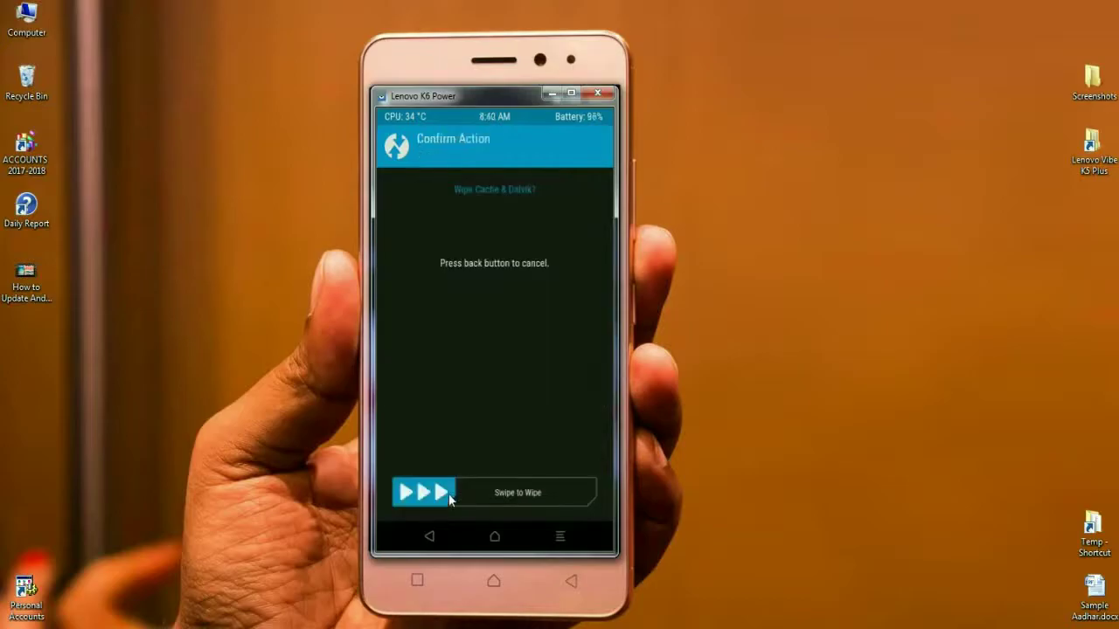
drag(450, 499, 550, 499)
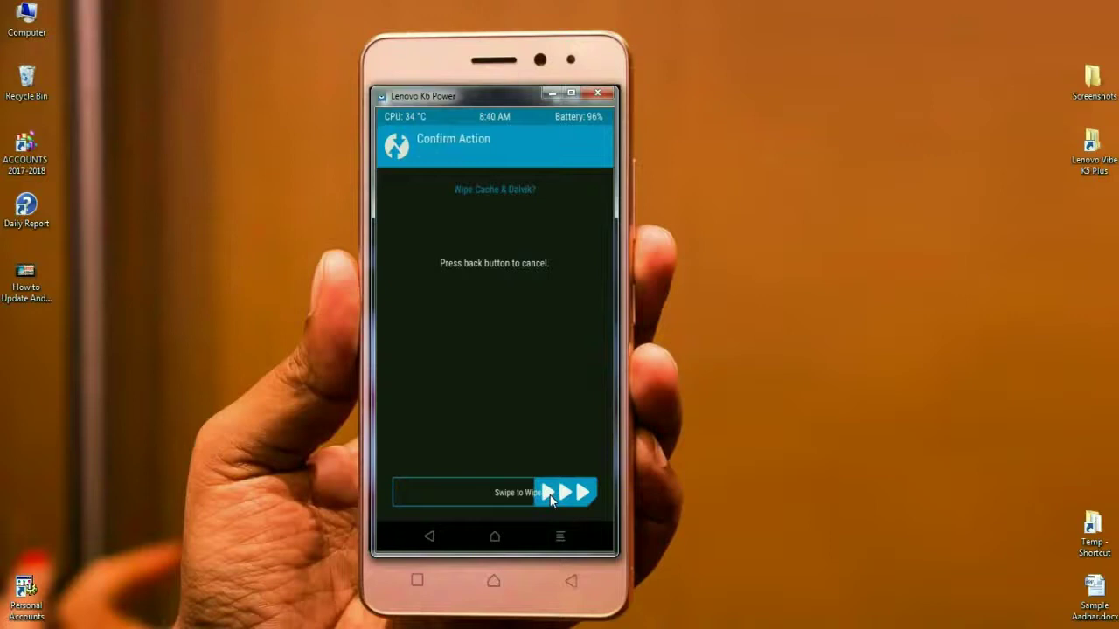